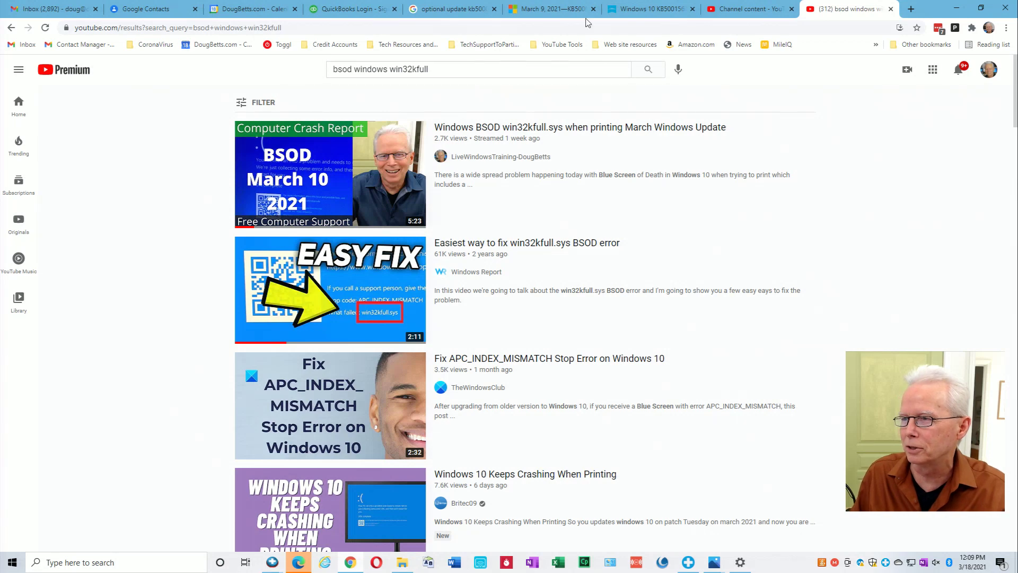
- Show the Google results for 'optional update kb5000802' and scroll down to the Microsoft Update Catalog result
left_click(532, 8)
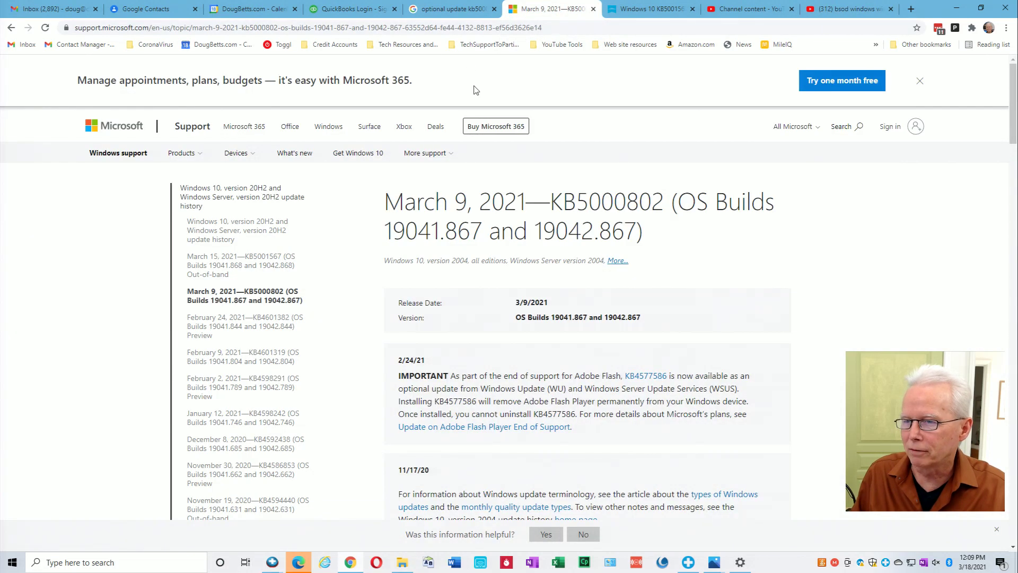
left_click(442, 10)
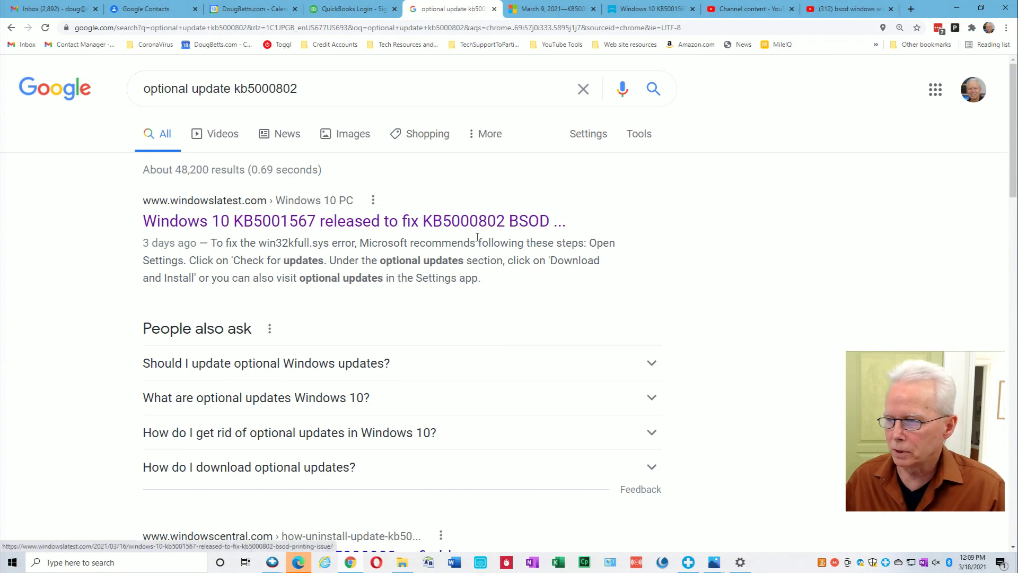
left_click_drag(1013, 189, 1015, 281)
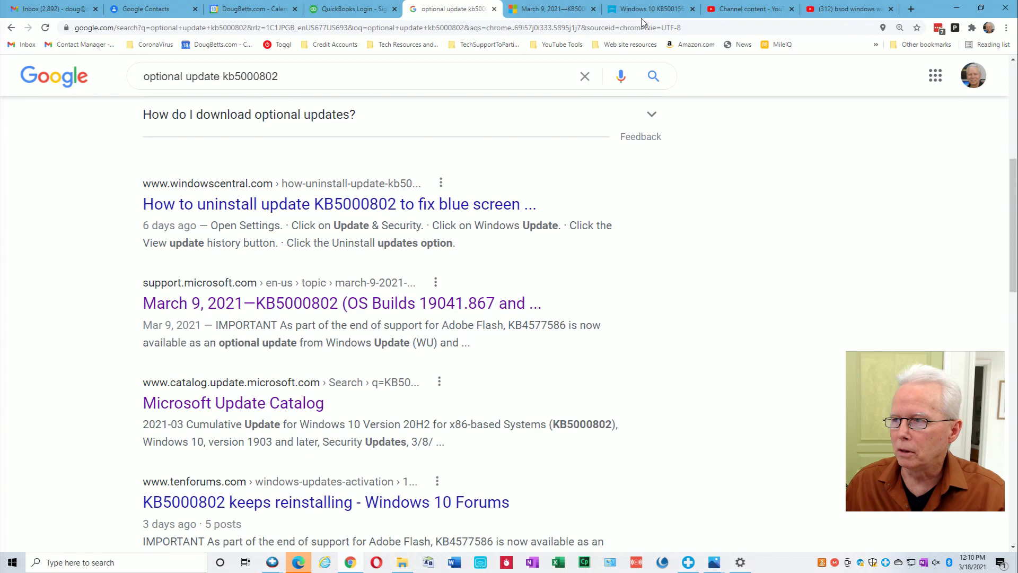
- Look through the open tabs: the KB5001567 article, YouTube Studio, and the bsod video results
left_click(643, 16)
left_click(745, 9)
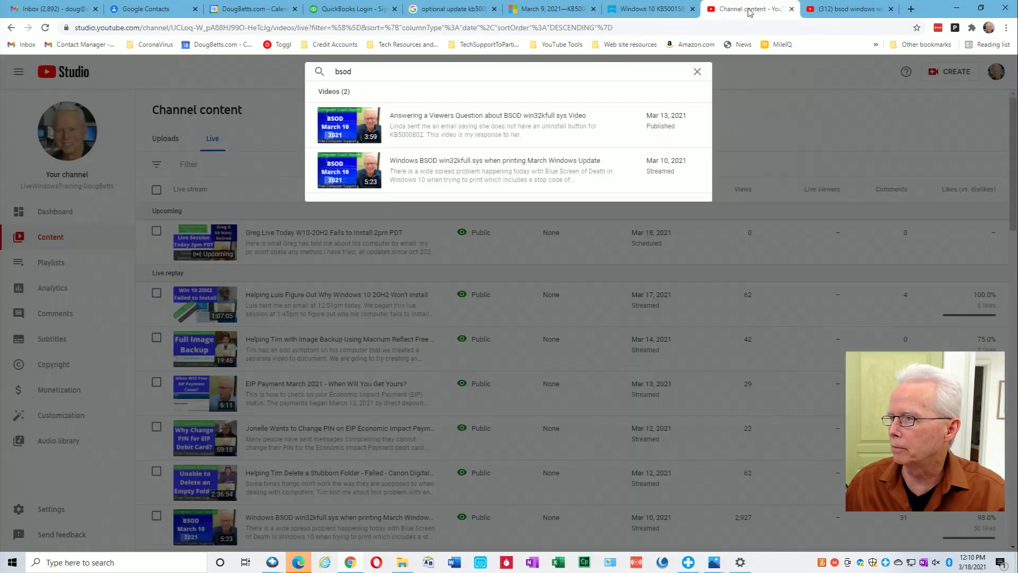
left_click(830, 11)
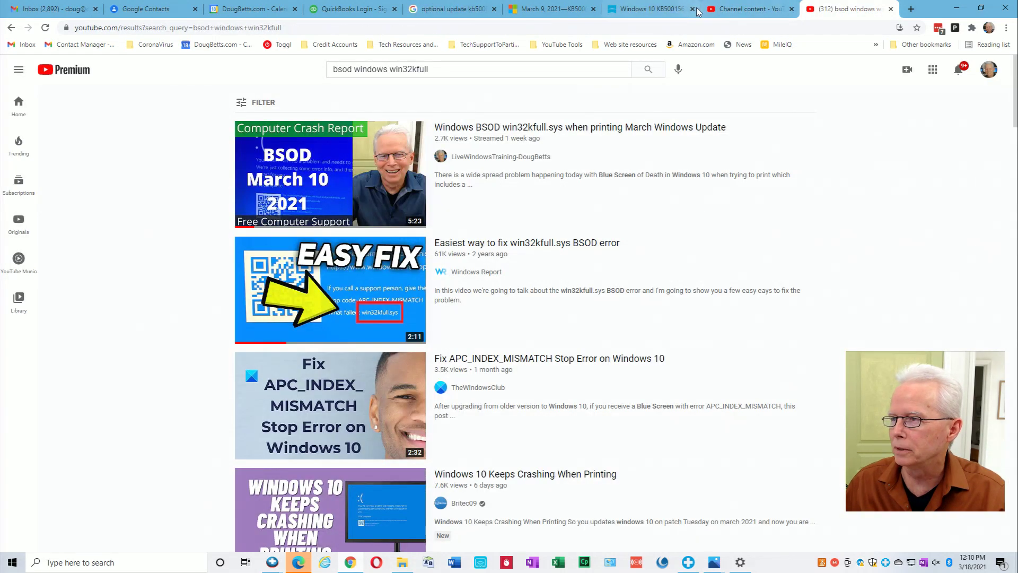
left_click(654, 9)
- In a new tab, enter 'cata' in the address bar so it autocompletes to catalog.update.microsoft.com
left_click(911, 9)
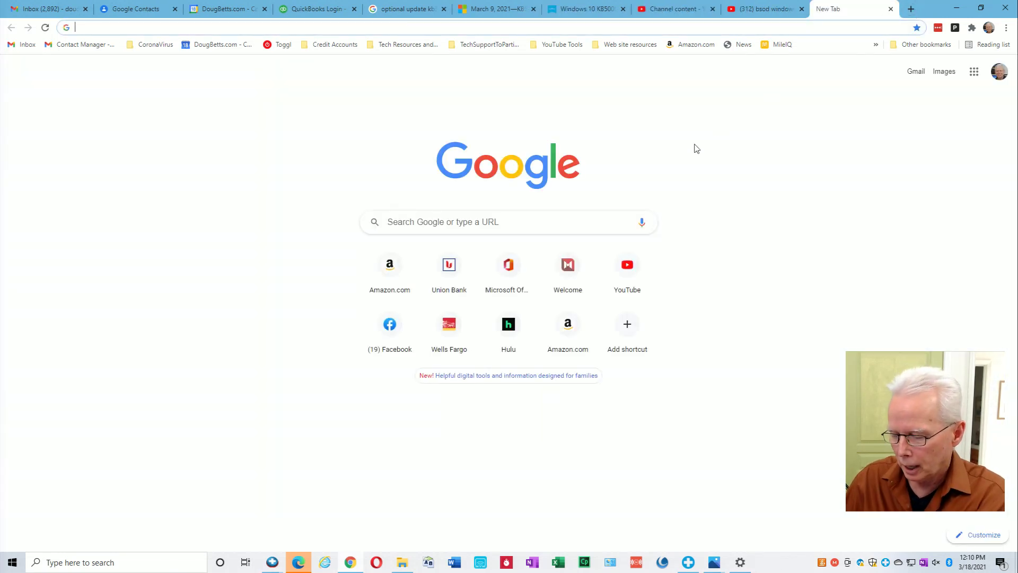
type("update")
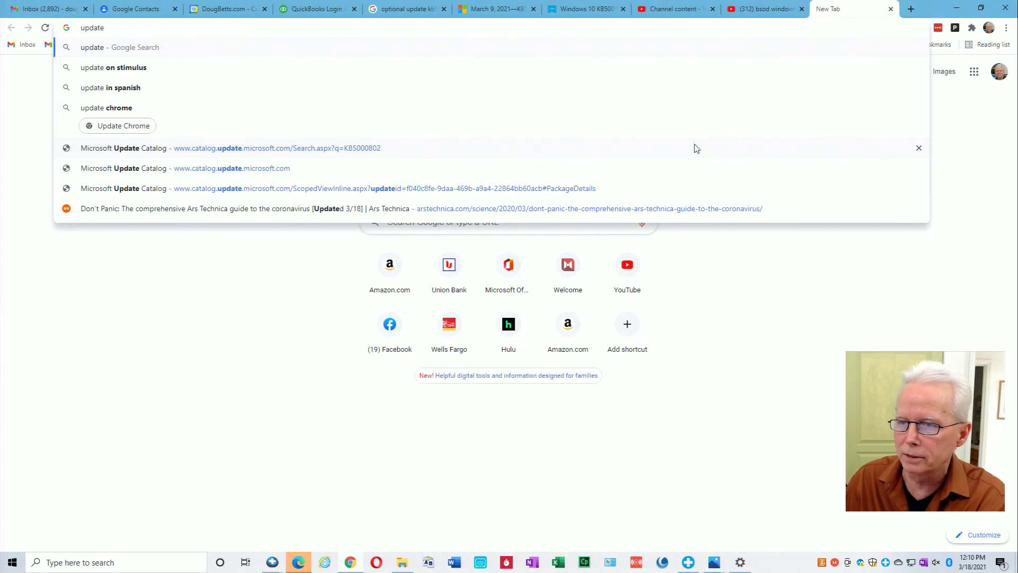
key("BackSpace")
key("BackSpace")
key("BackSpace")
key("BackSpace")
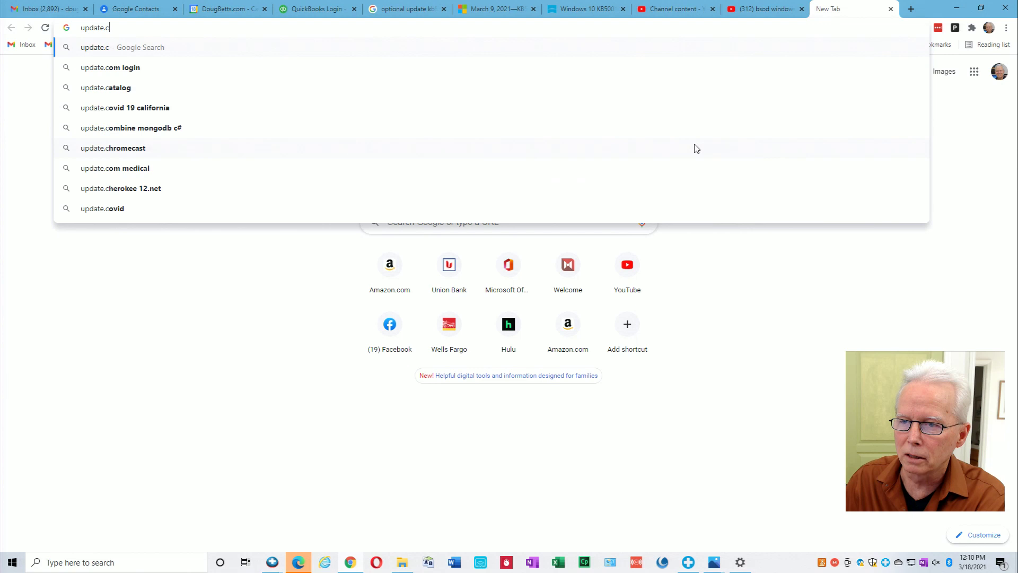
key("BackSpace")
key("BackSpace")
type("cata")
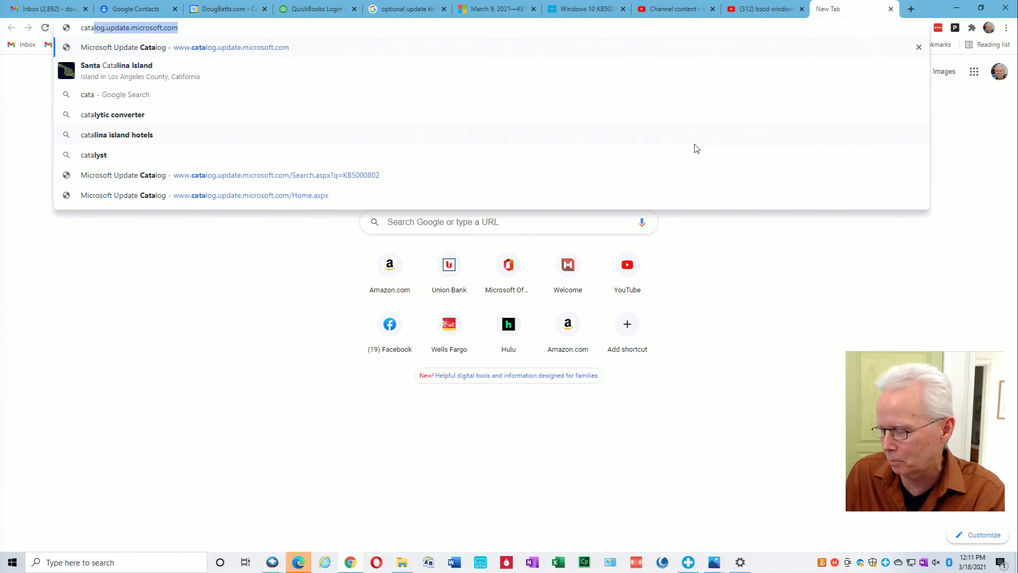
- Search the catalog for kb5000802, then rerun the search as 'kb5000802 x64'
key("Return")
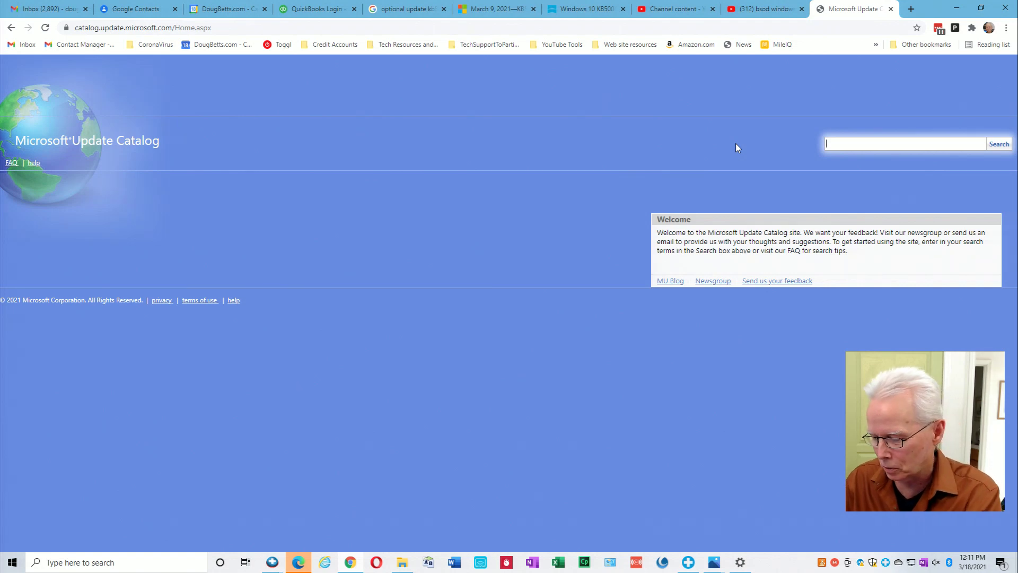
type("kb")
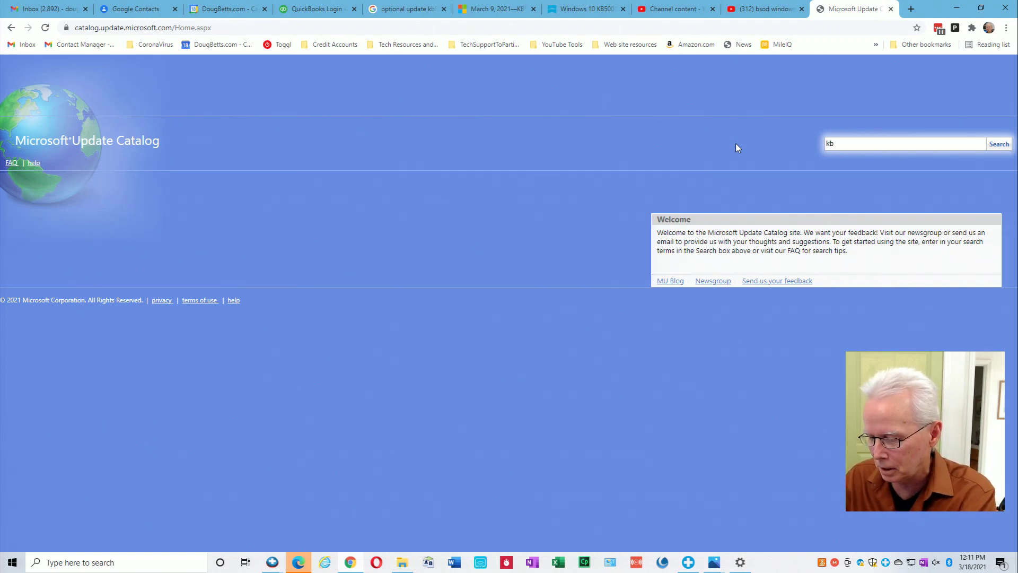
type("5000")
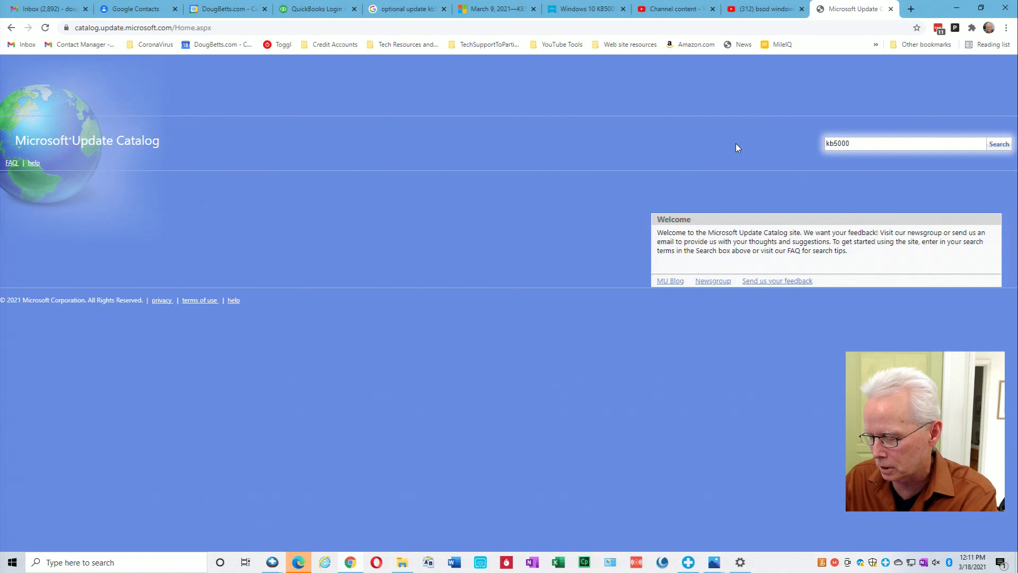
type("802")
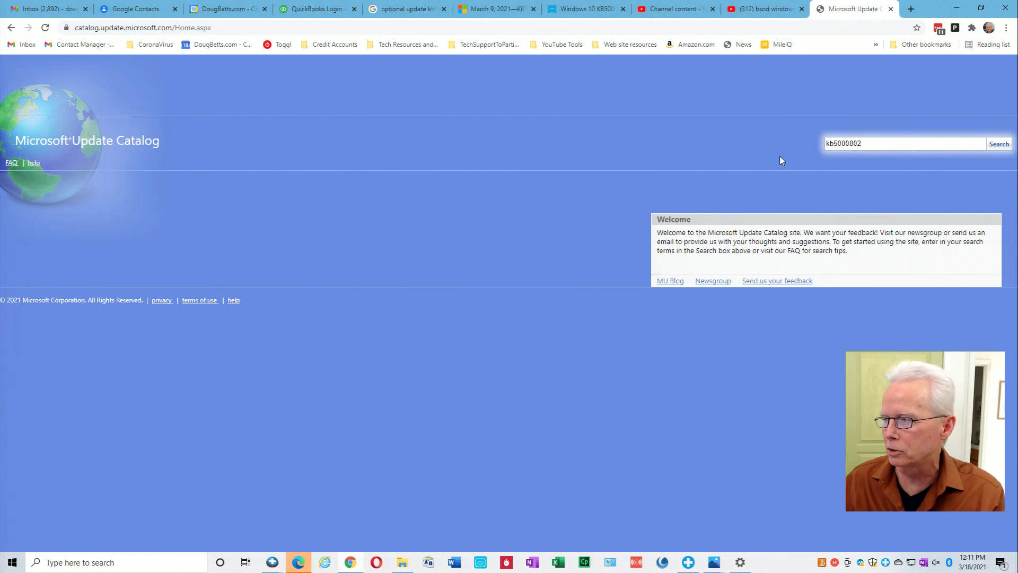
left_click(998, 144)
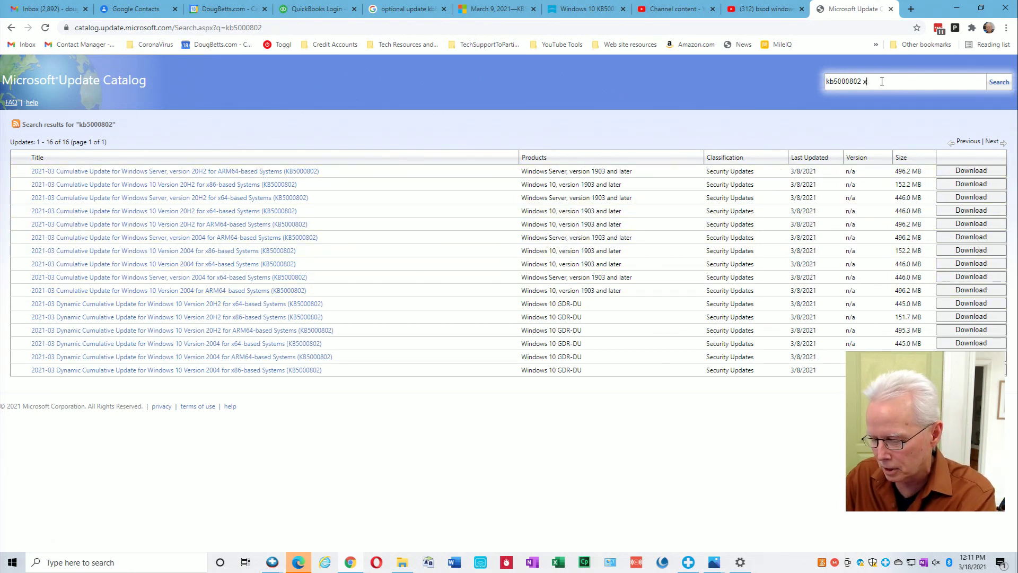
key("Return")
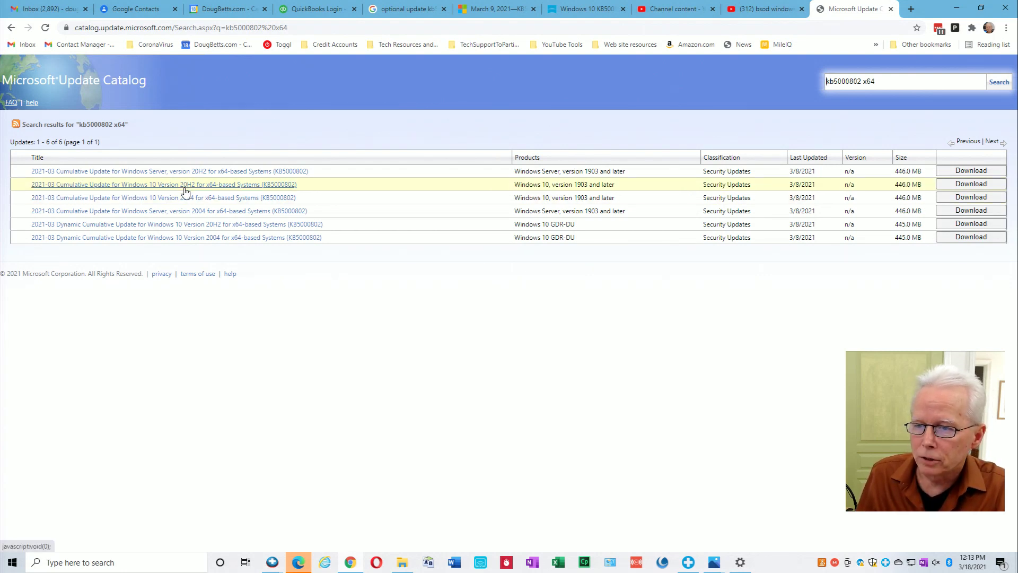
left_click(185, 185)
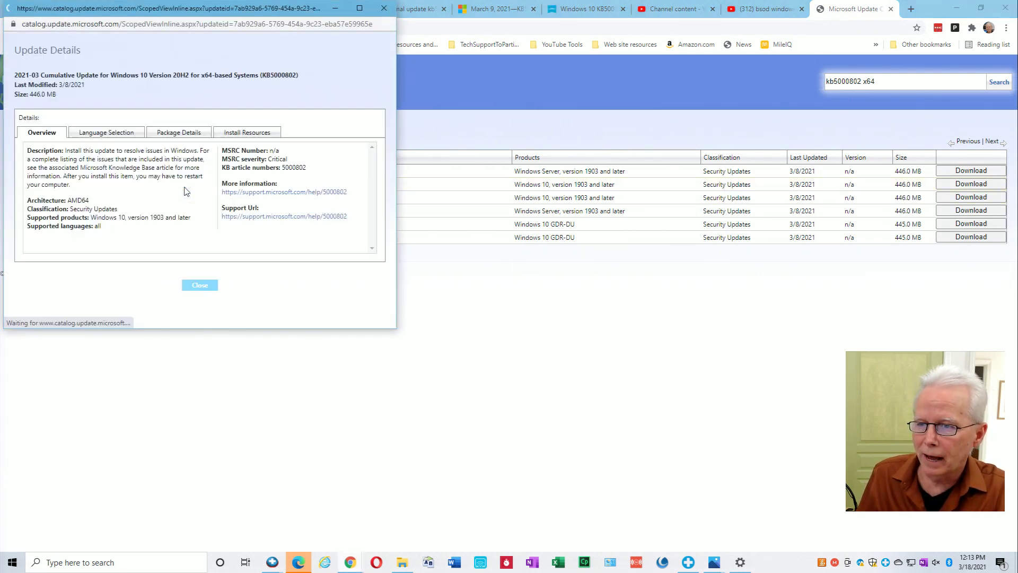
left_click(186, 136)
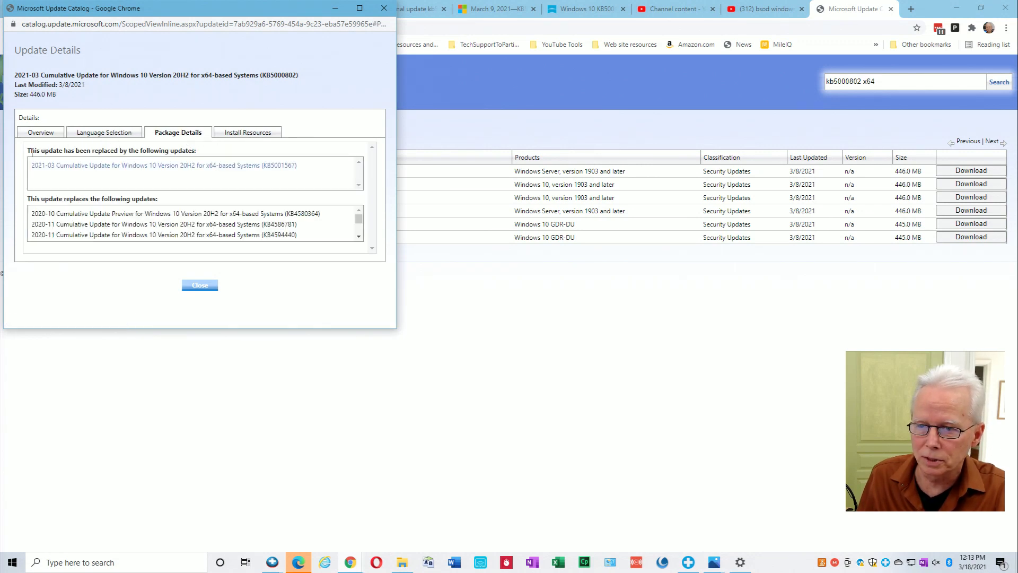
left_click_drag(52, 151, 196, 151)
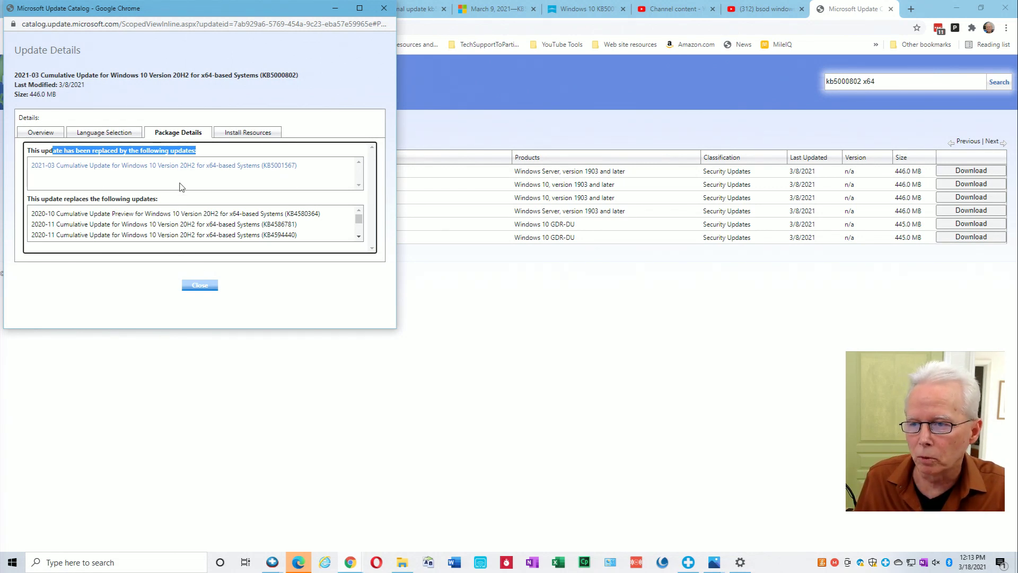
left_click(199, 286)
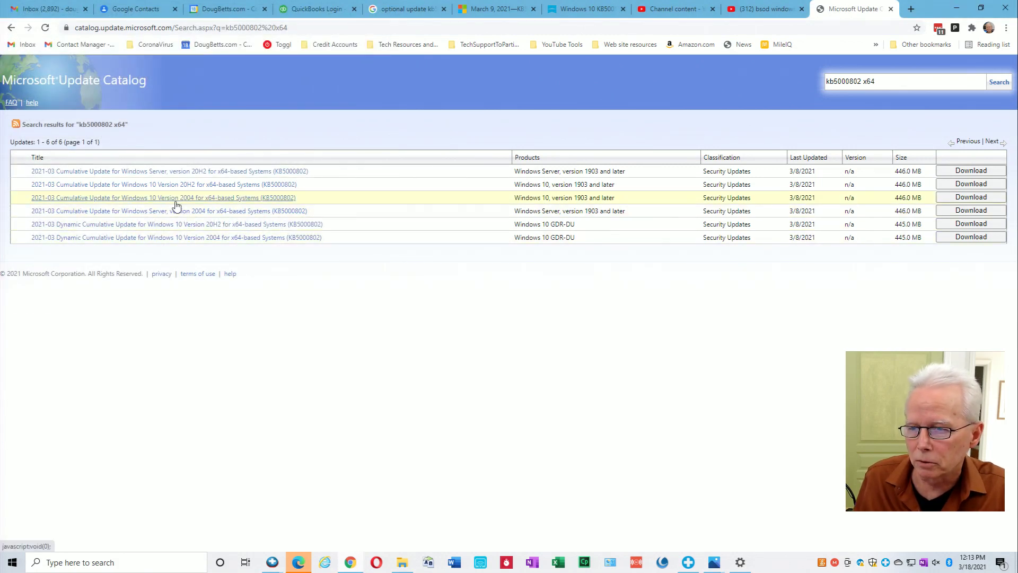
- Show Package Details for the Windows 10 Version 2004 x64 update, revealing its replacement KB5001567
left_click(177, 200)
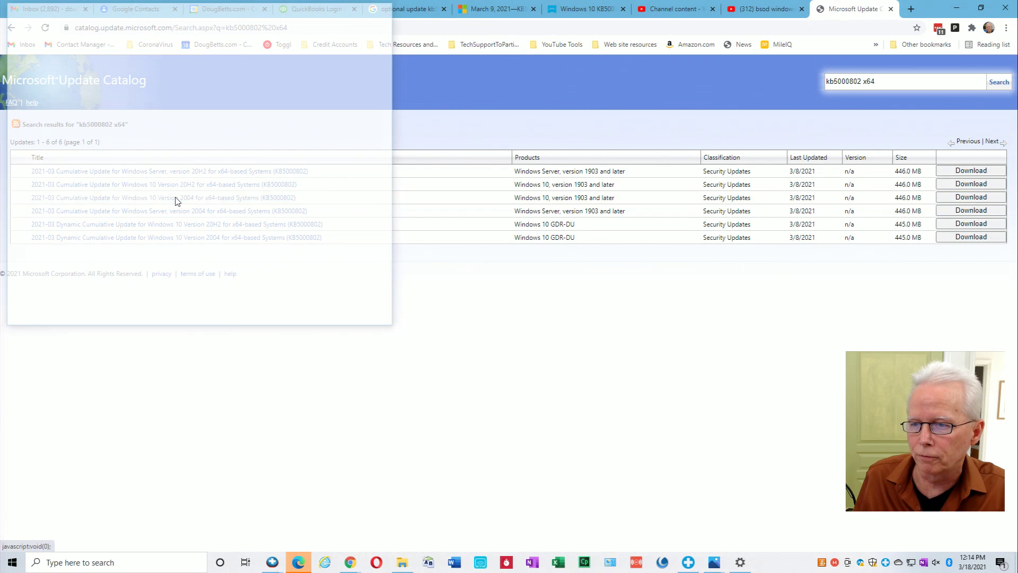
left_click(182, 135)
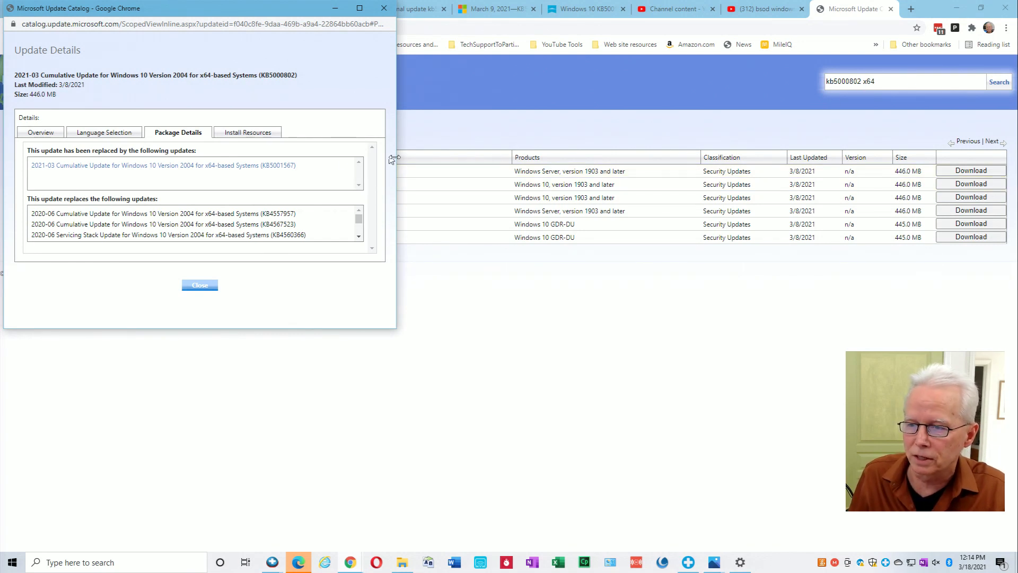
- Open KB5001567's Package Details, find KB5000802 in its replaces list, then close the window
left_click(252, 170)
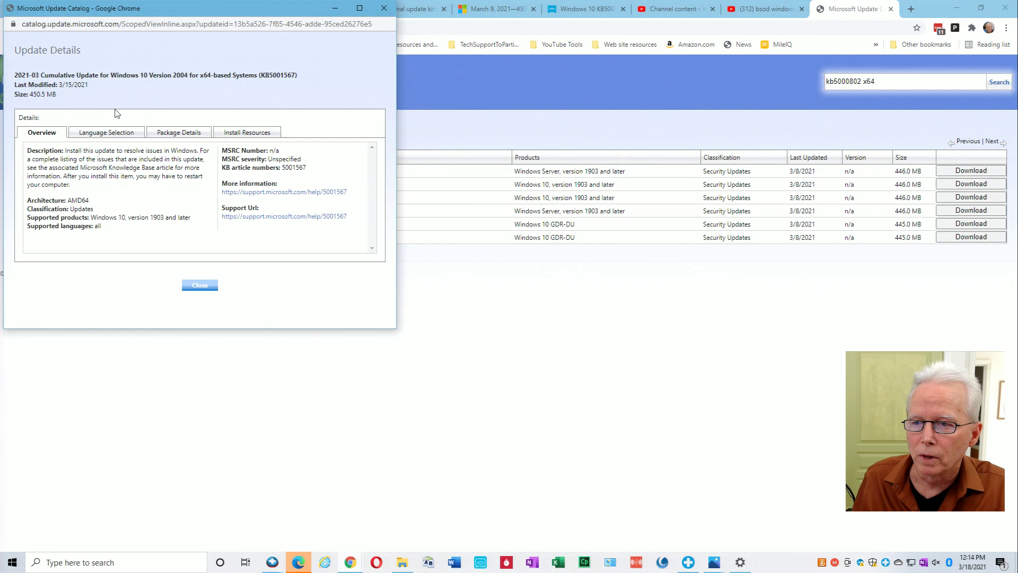
left_click(175, 134)
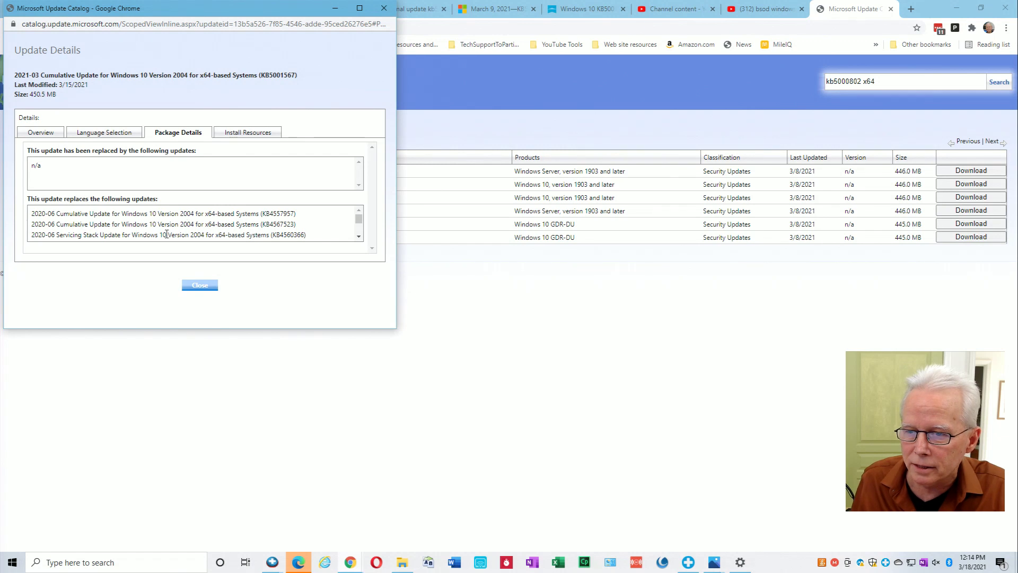
scroll(165, 233, "down", 3)
scroll(157, 232, "up", 3)
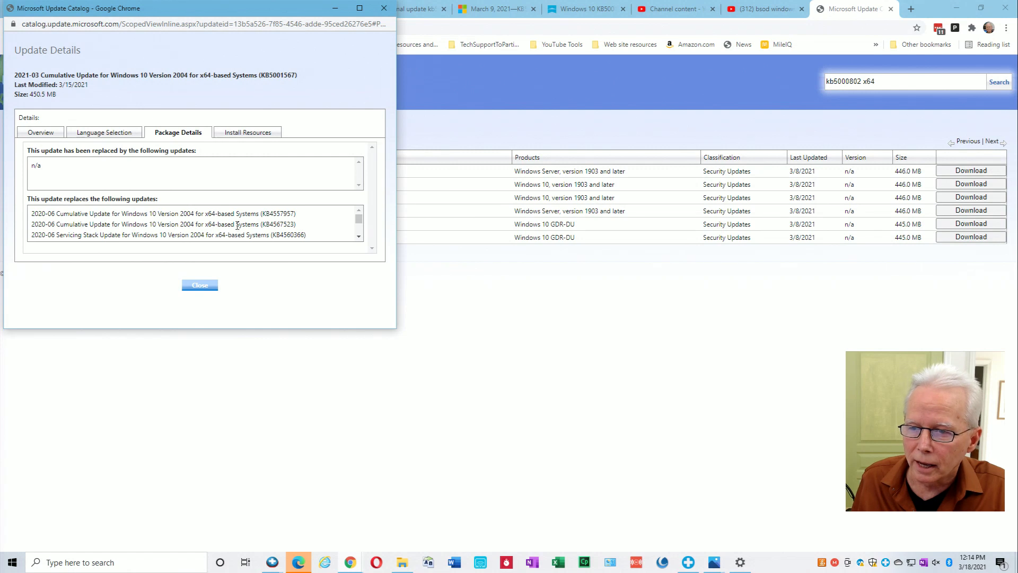
left_click_drag(358, 218, 350, 247)
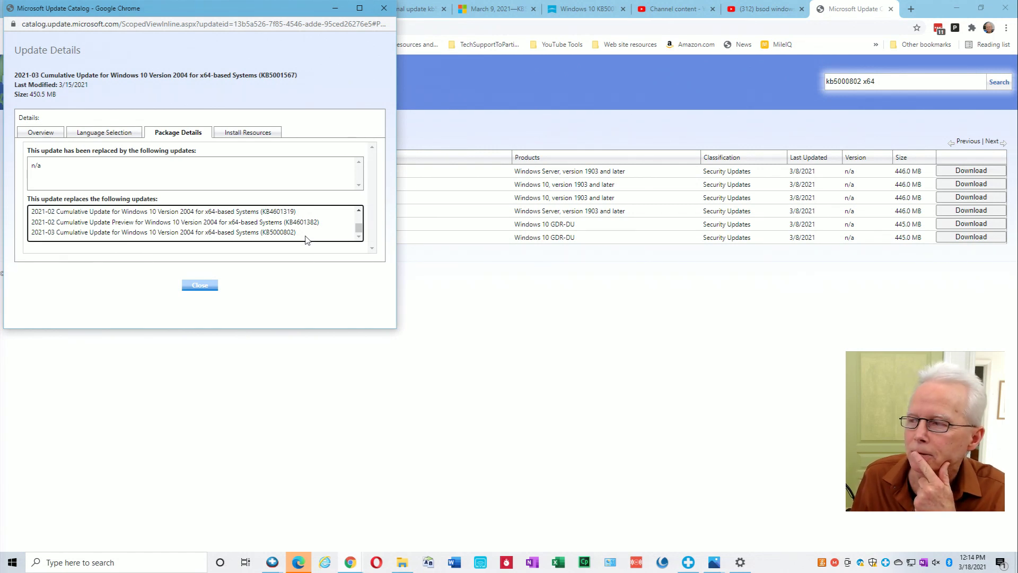
left_click(207, 291)
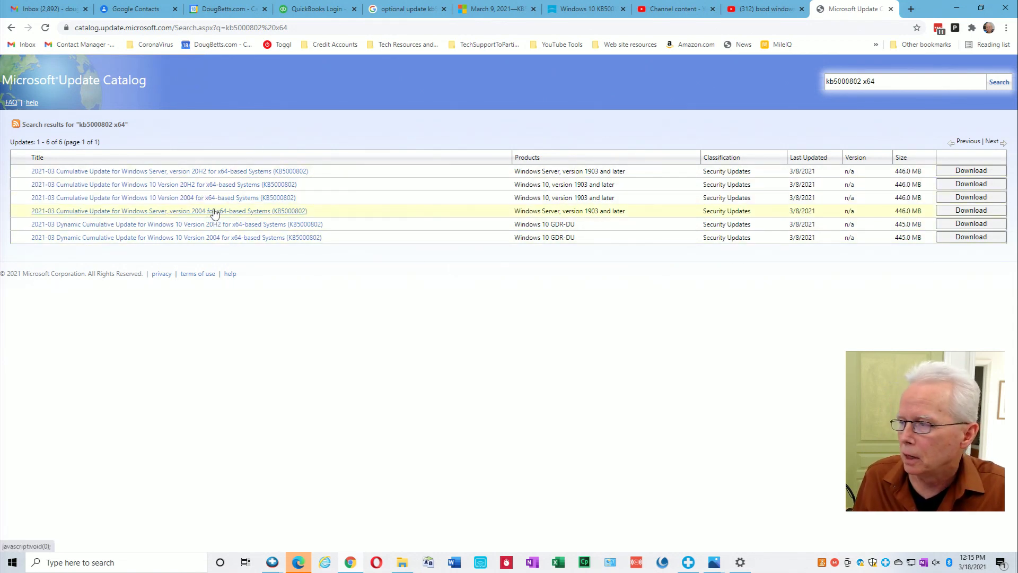
left_click(177, 198)
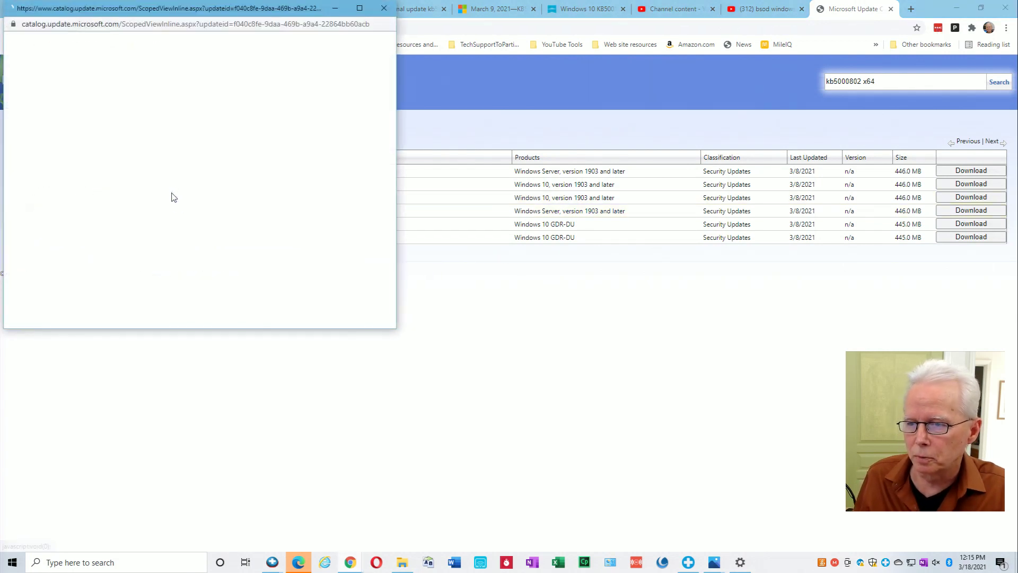
left_click(174, 138)
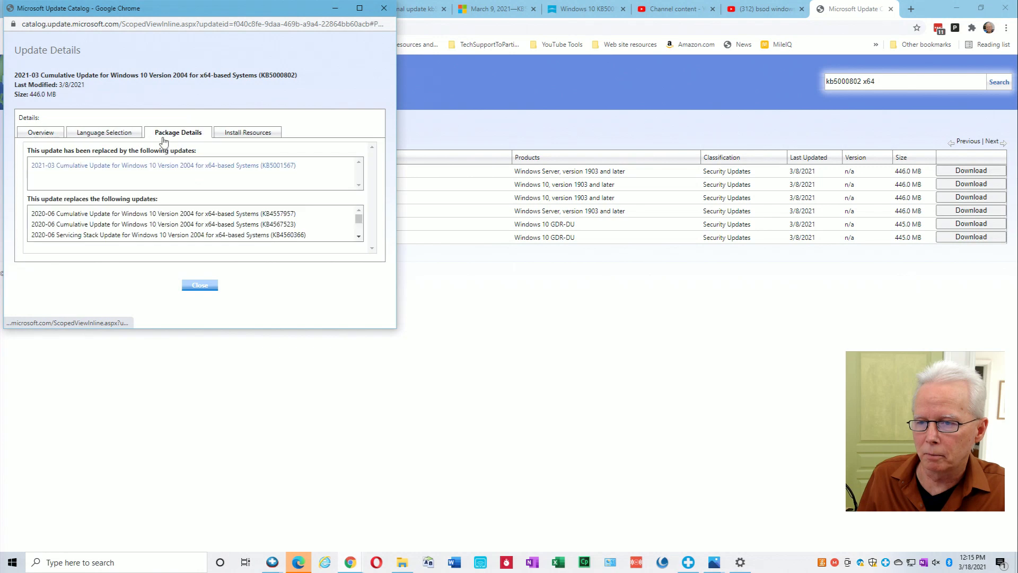
left_click(119, 168)
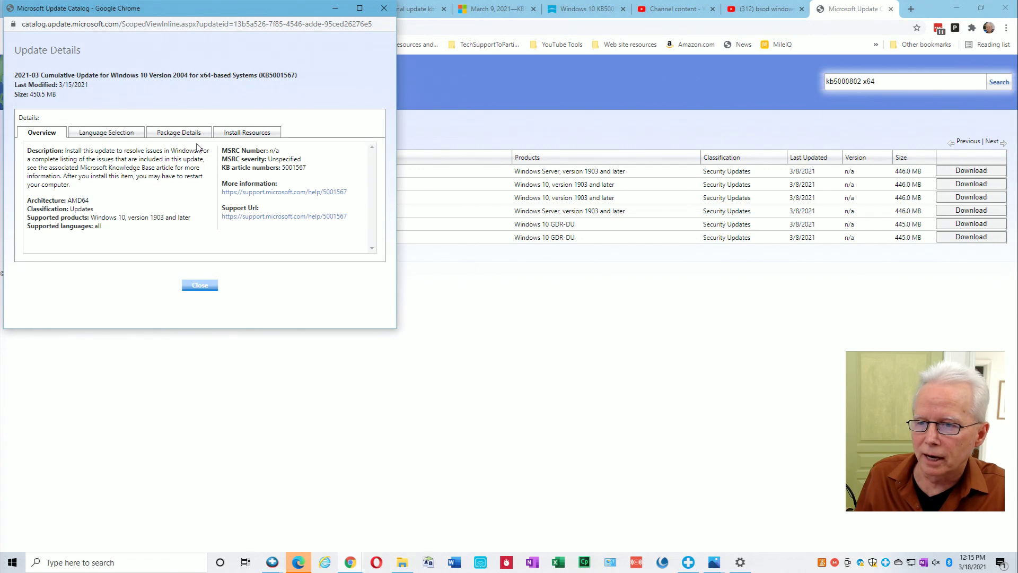
left_click(254, 134)
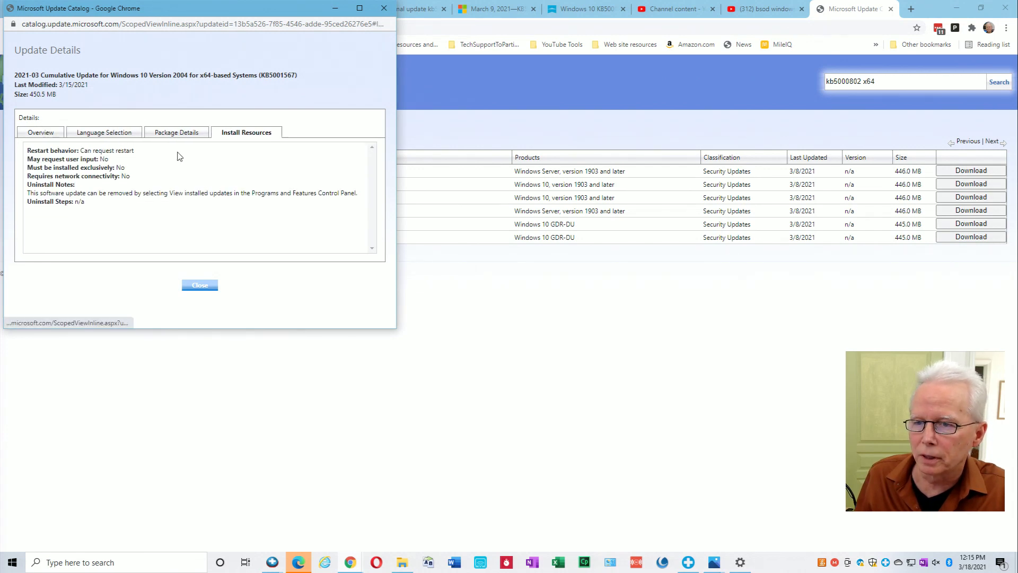
left_click(47, 134)
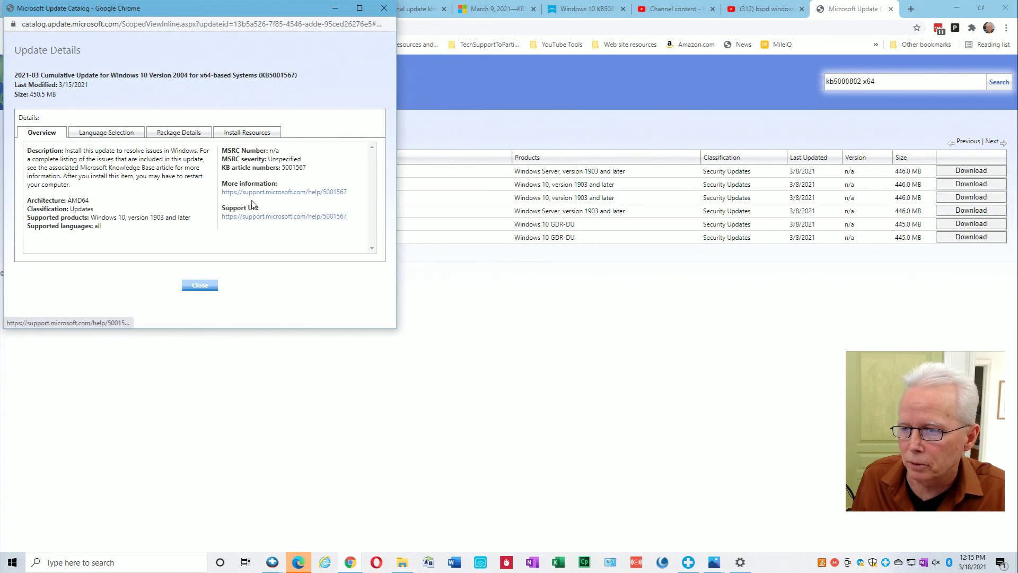
left_click(199, 286)
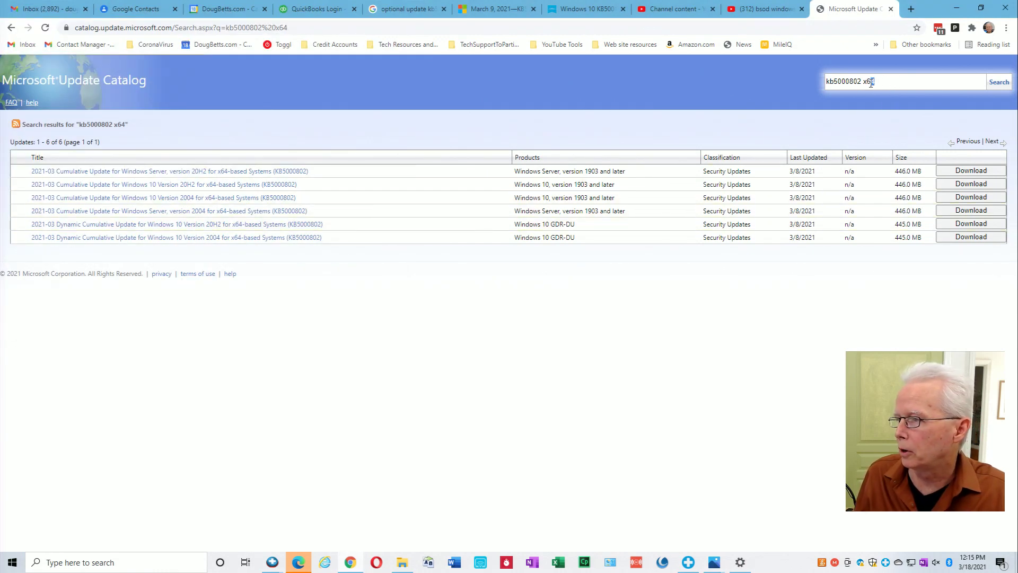
- Replace the search terms with kb5001567 and run the search
left_click_drag(841, 87, 844, 87)
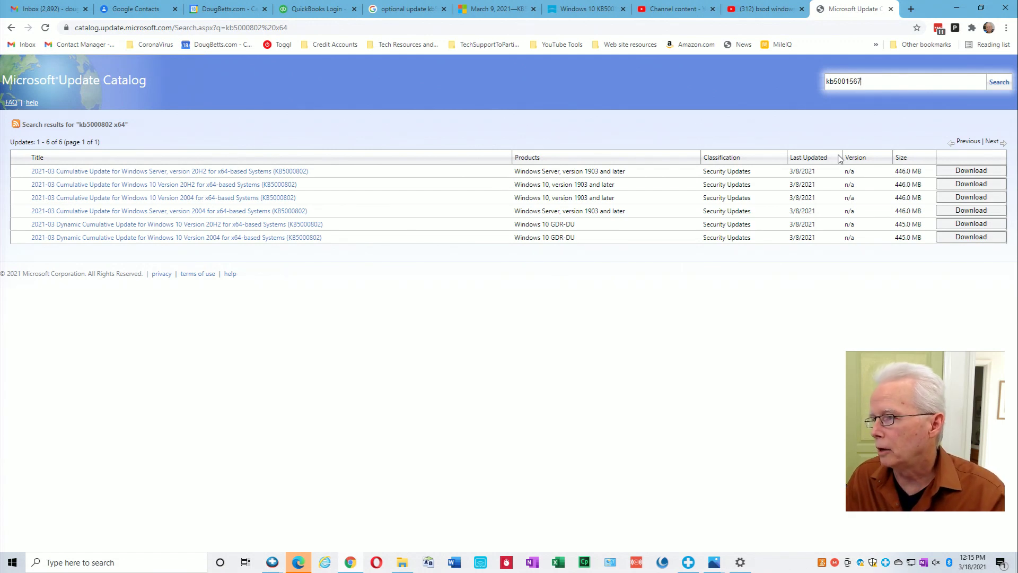
key("Return")
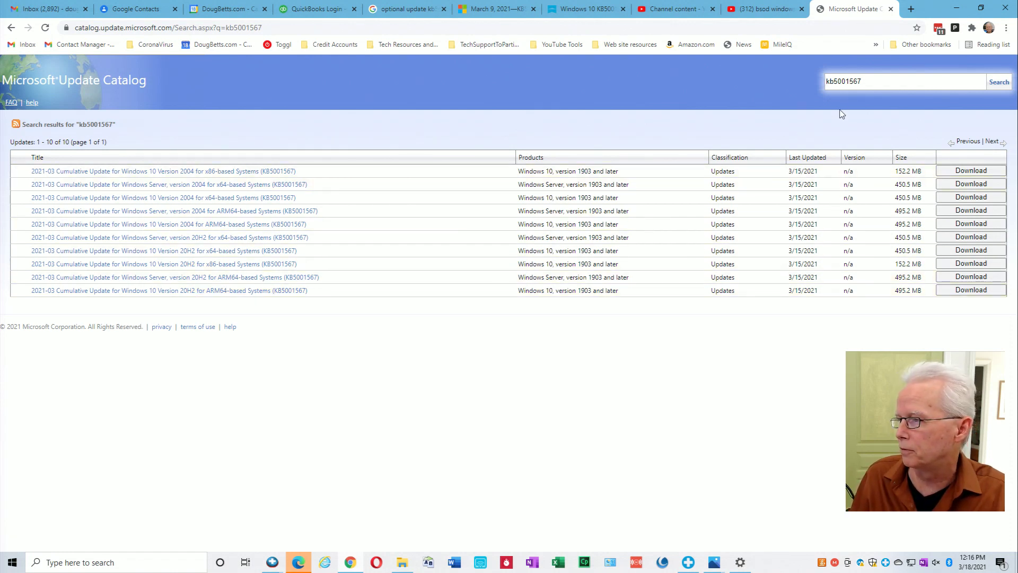
- Refine the search to 'kb5001567 x64' for four 450.5 MB results, then select the KB number
left_click(883, 83)
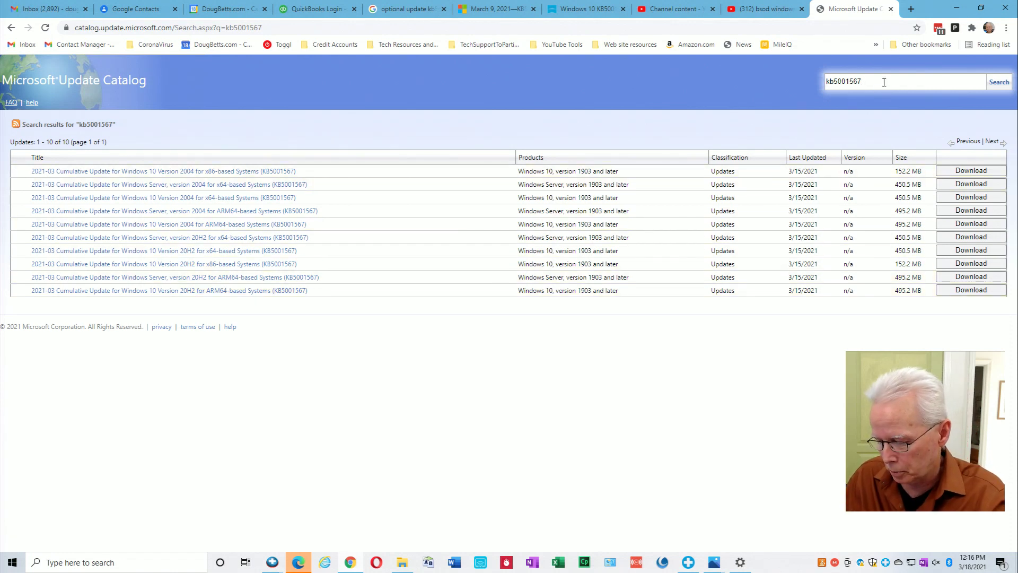
type("x64")
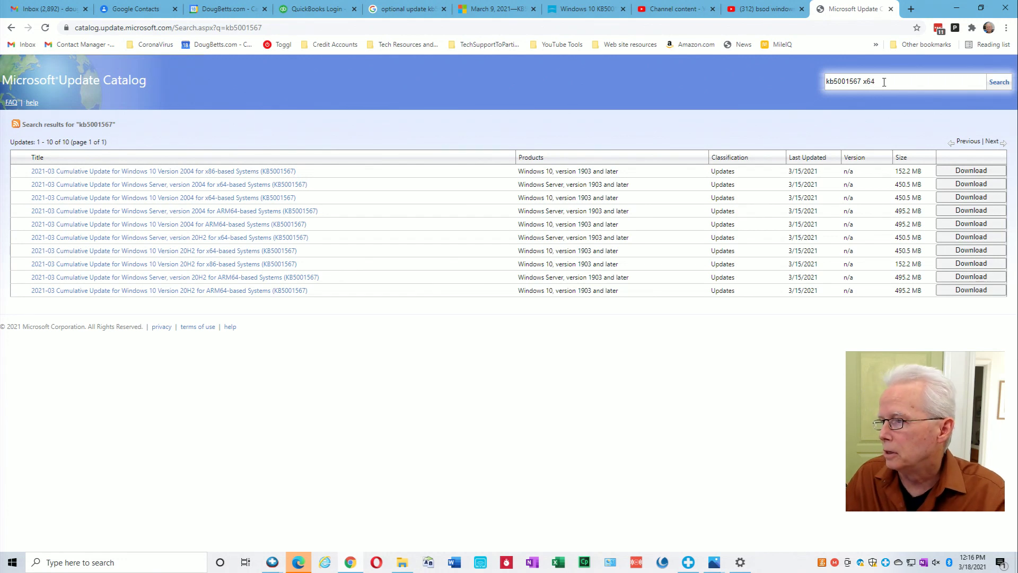
key("Return")
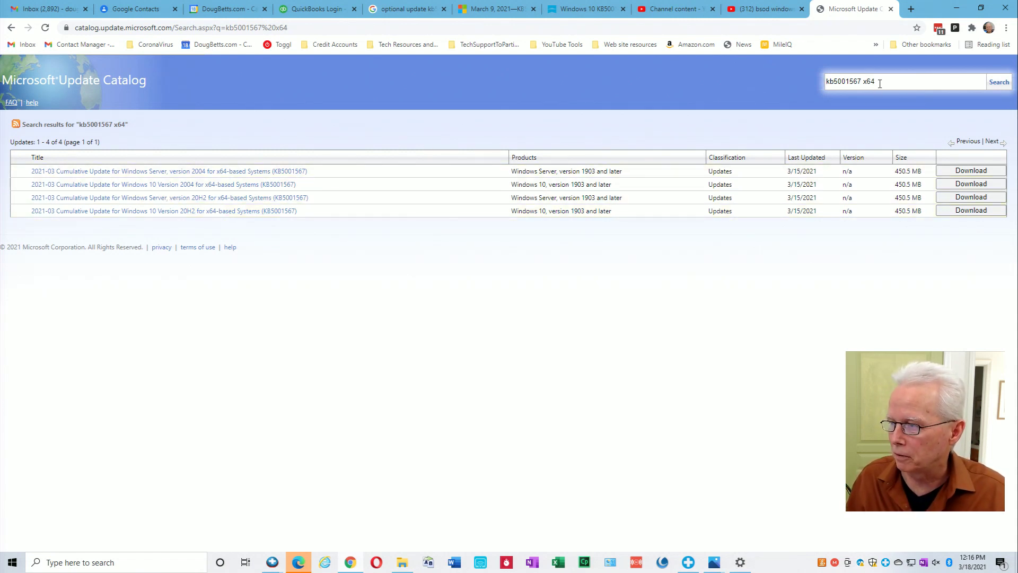
left_click_drag(879, 83, 848, 85)
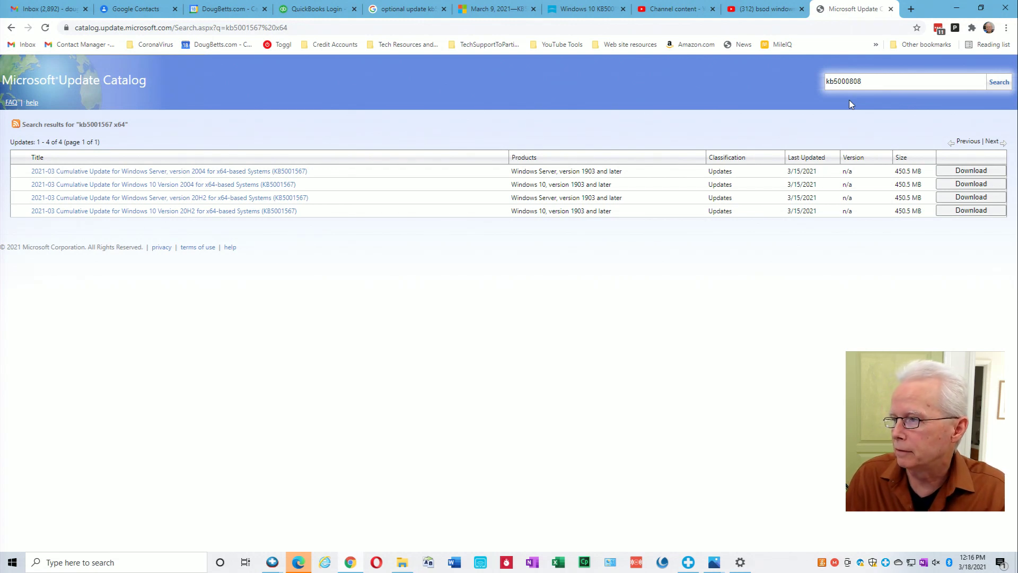
- Search kb5000808, then refine to 'kb5000808 x64' for the three version 1909 updates
key("Return")
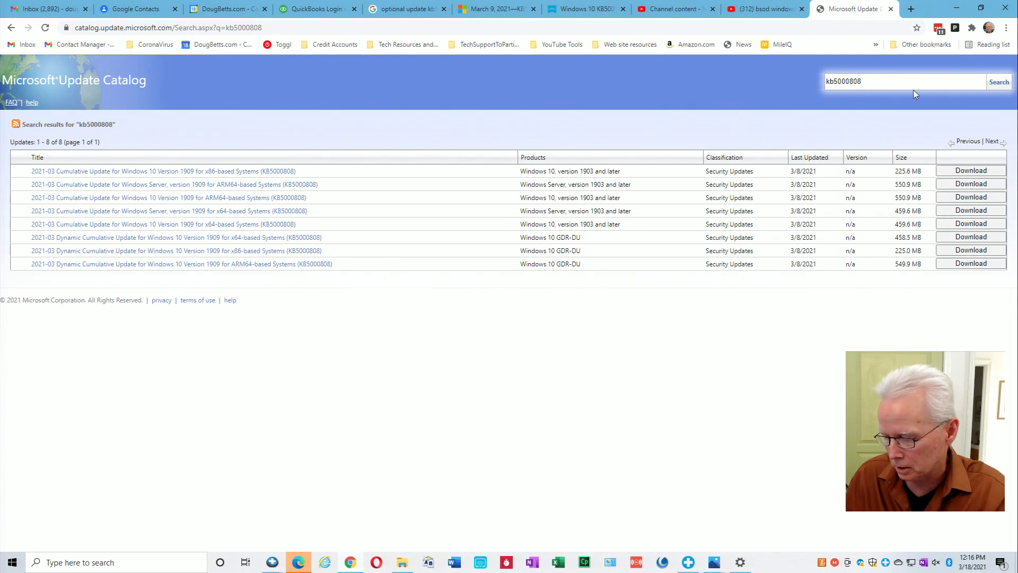
type("x64")
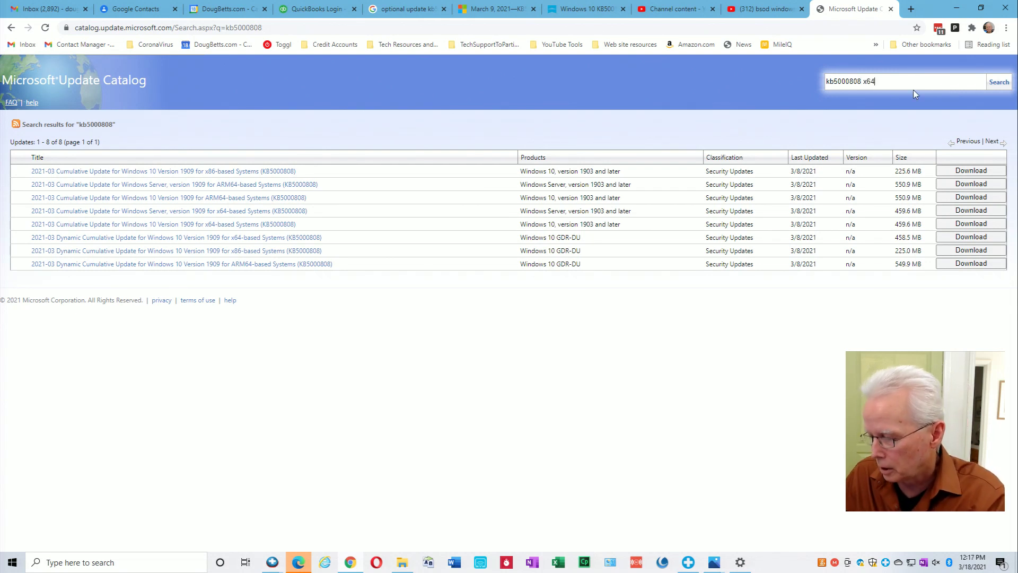
key("Return")
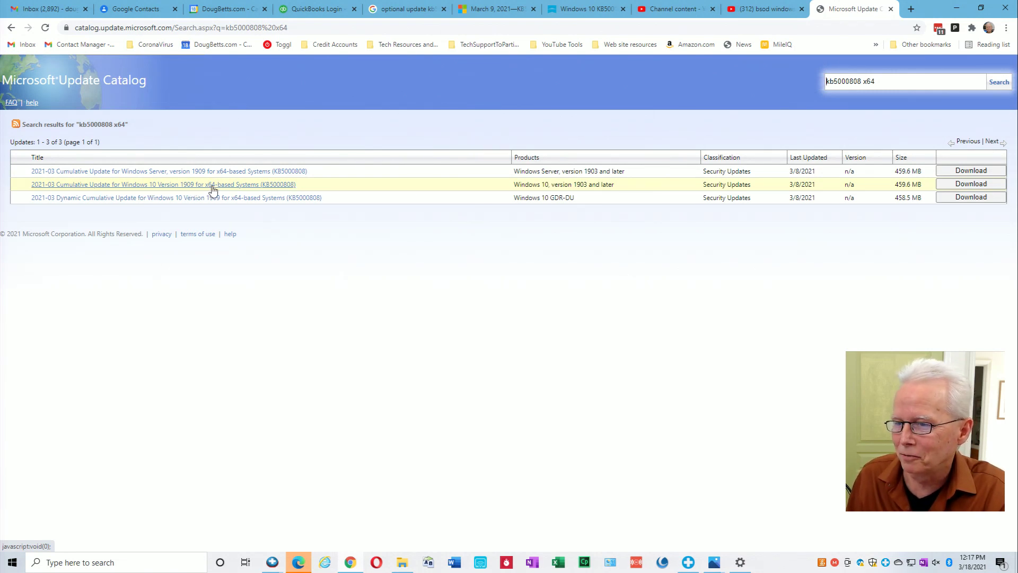
left_click(212, 185)
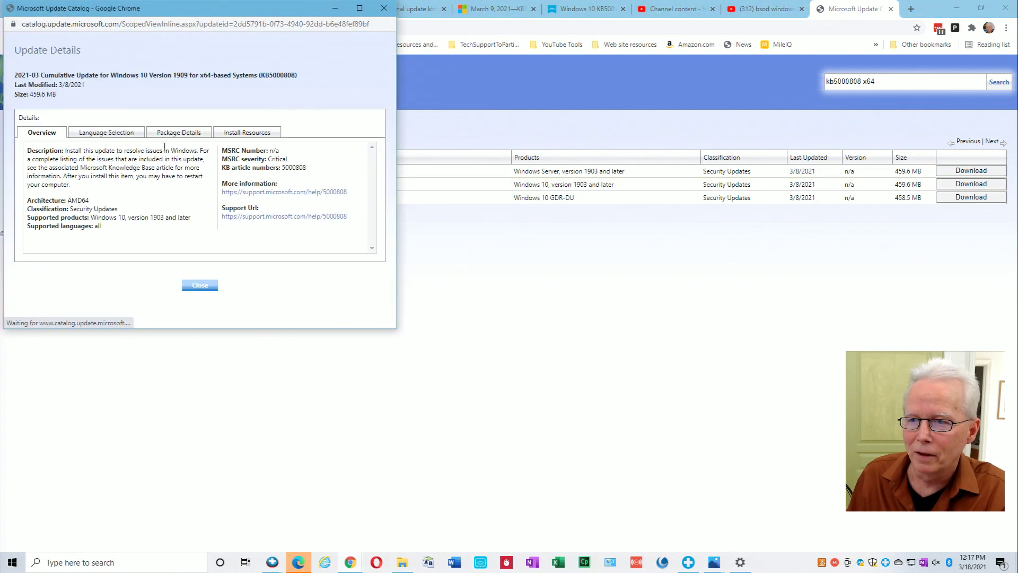
left_click(172, 136)
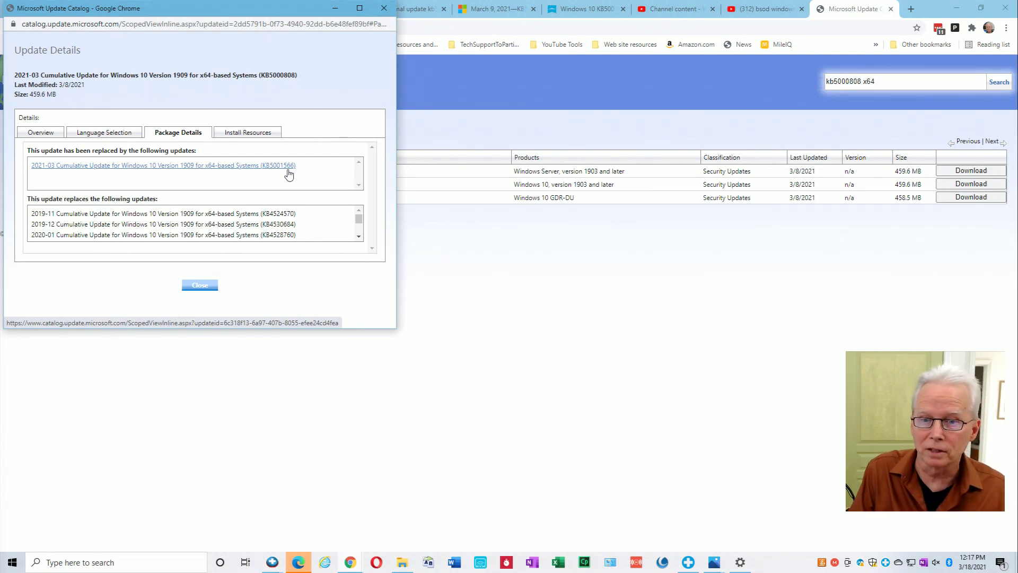
left_click(384, 8)
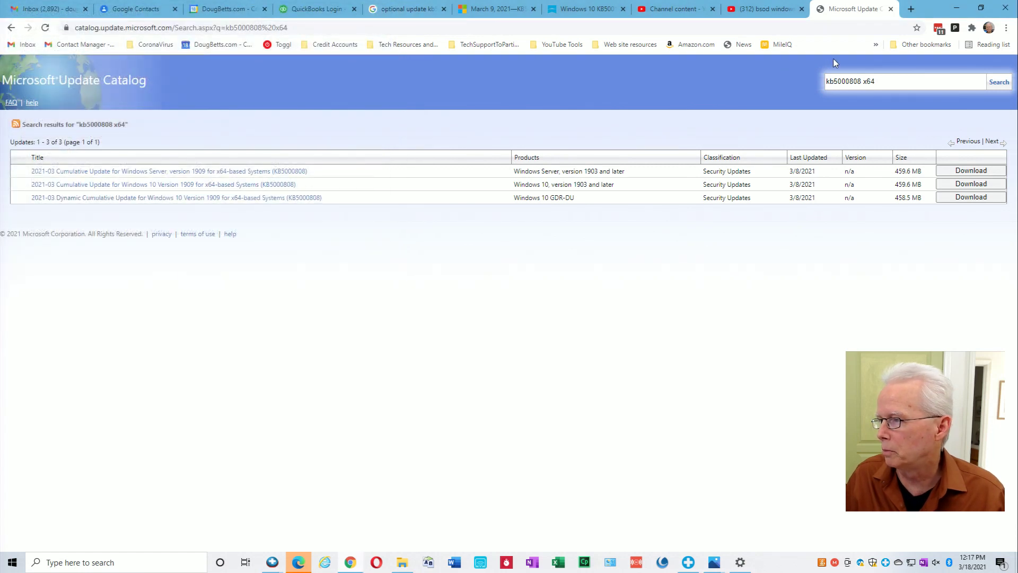
- Search kb5001566 for its five 3/15/2021 results, then submit 'kb5001566 x64'
left_click(885, 86)
type("kb5001566")
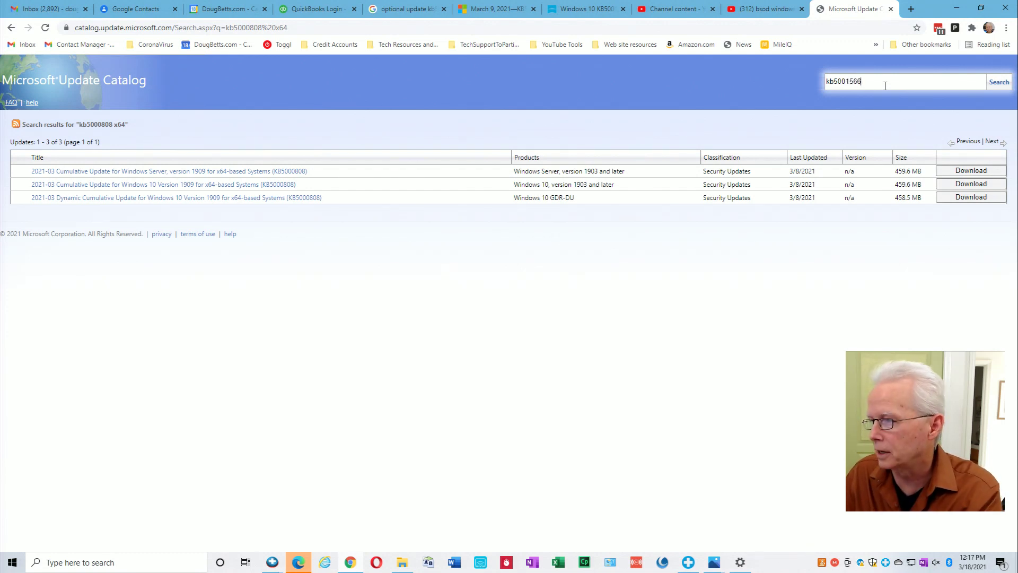
key("Return")
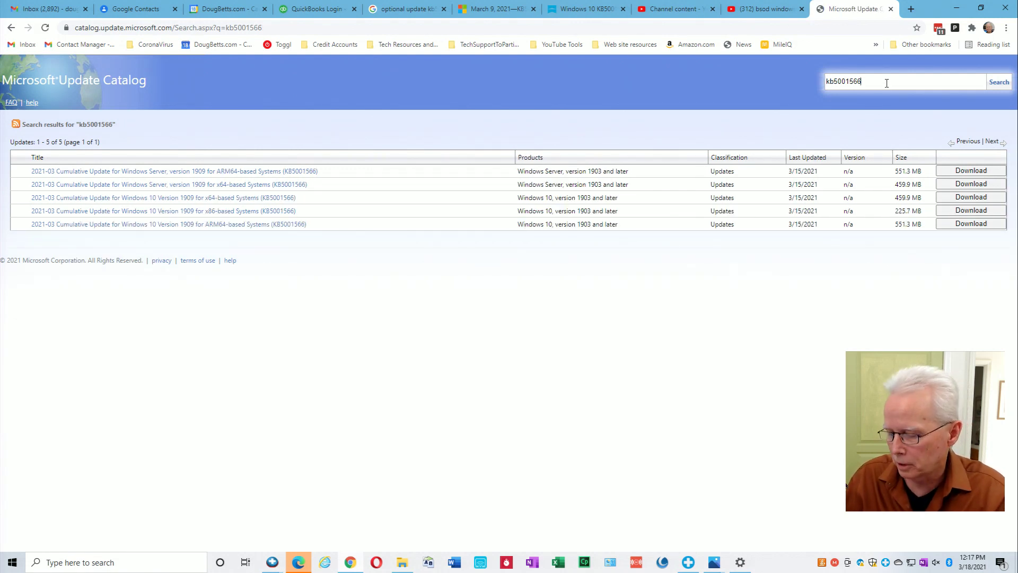
type("x64")
key("Return")
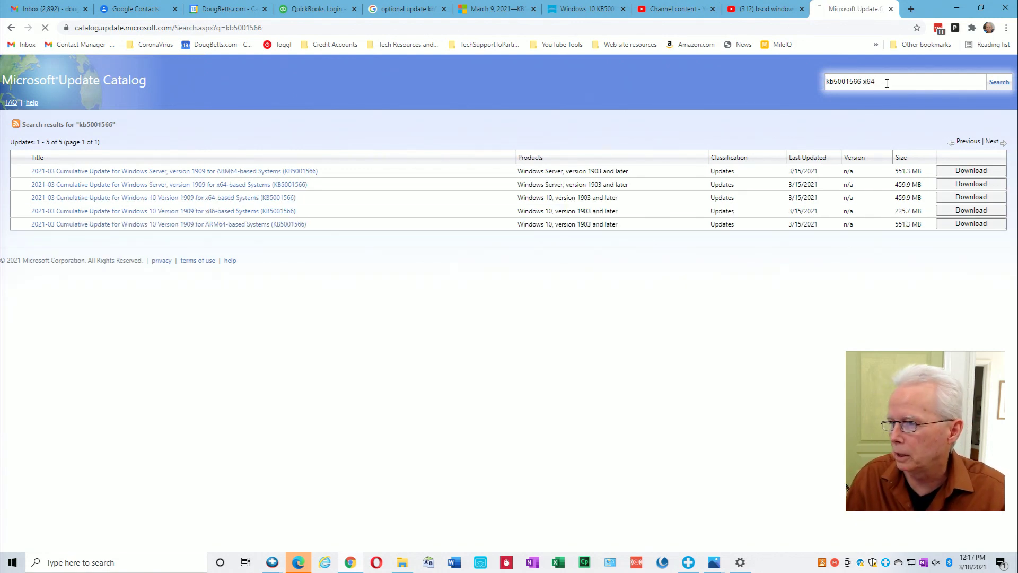